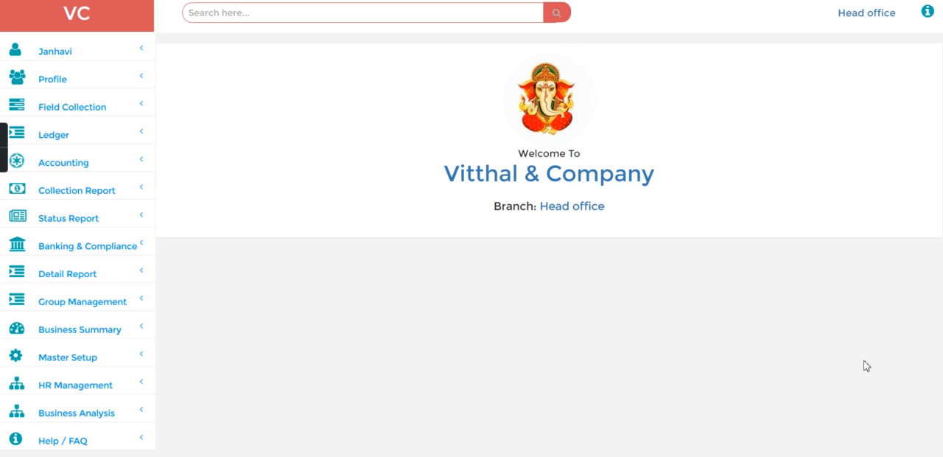
Search for the employee by the first letters of the name and open a new deposit entry for them
left_click(238, 17)
type("g")
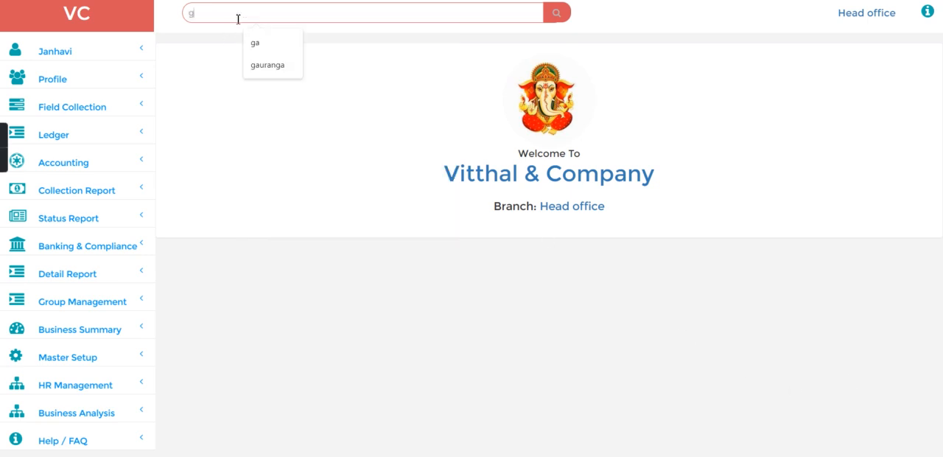
type("ou")
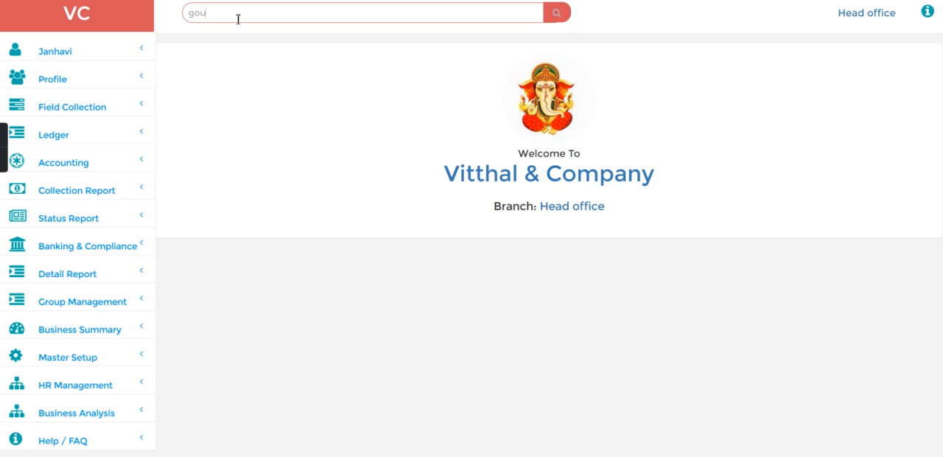
key("Return")
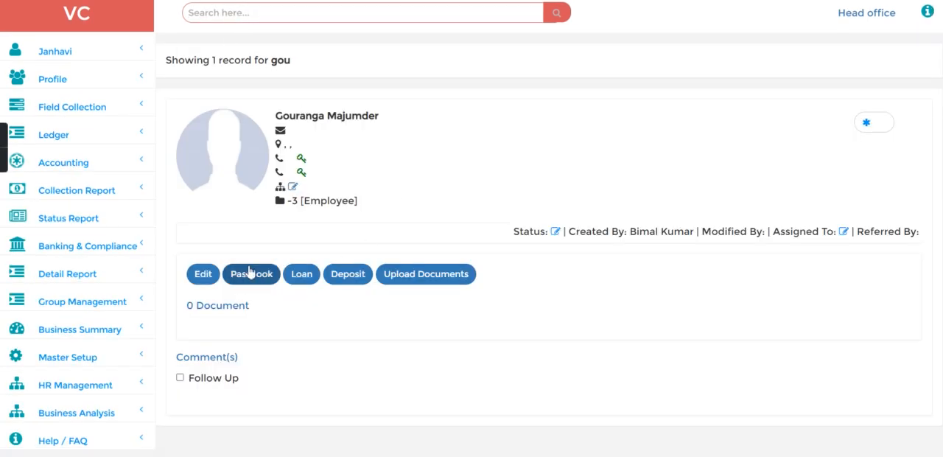
left_click(346, 286)
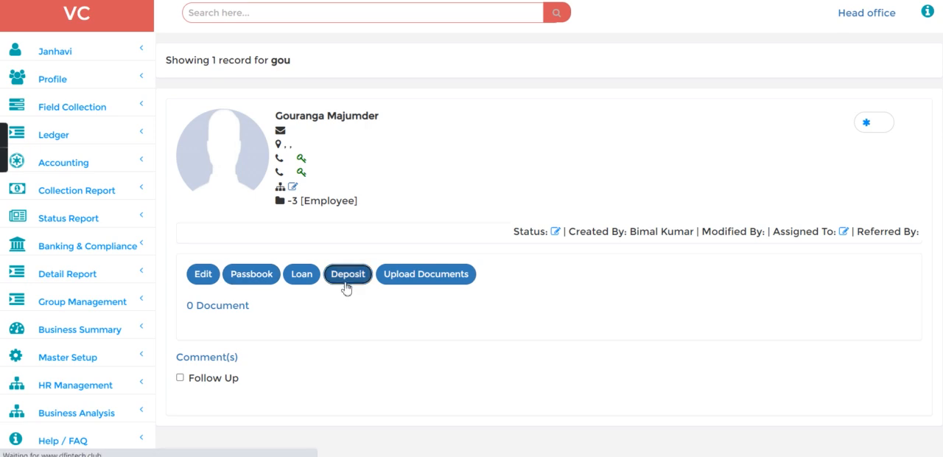
Create a Savings account for the employee with the start date 01-Feb-2023 and save it
left_click(243, 108)
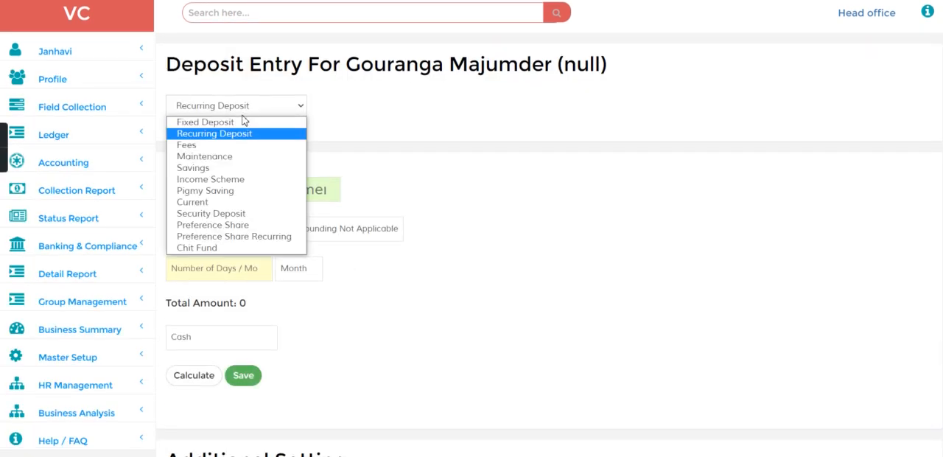
left_click(238, 173)
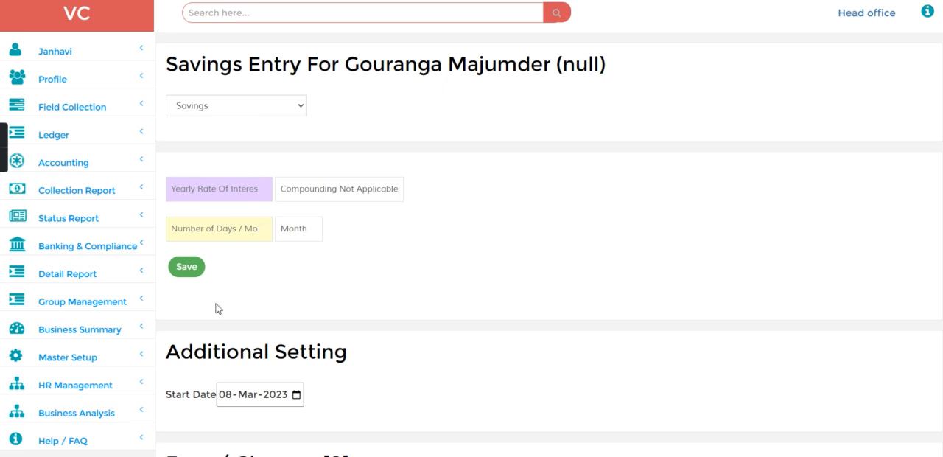
left_click(227, 395)
type("01")
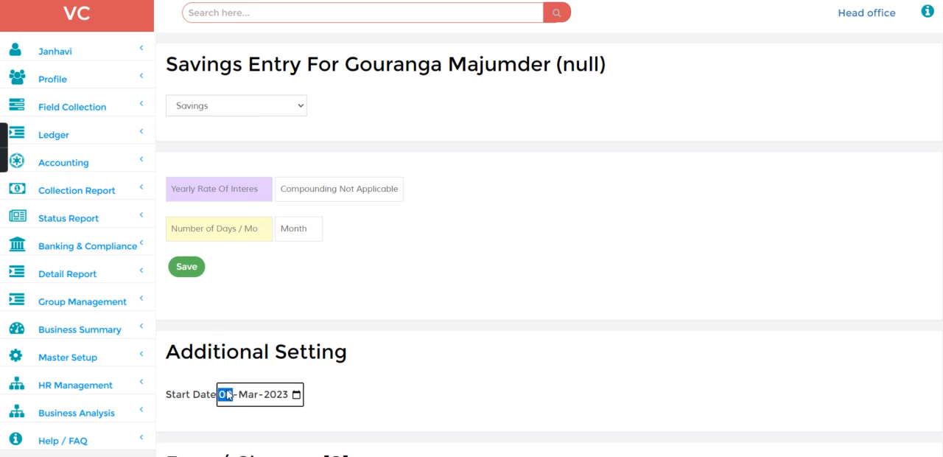
key("Down")
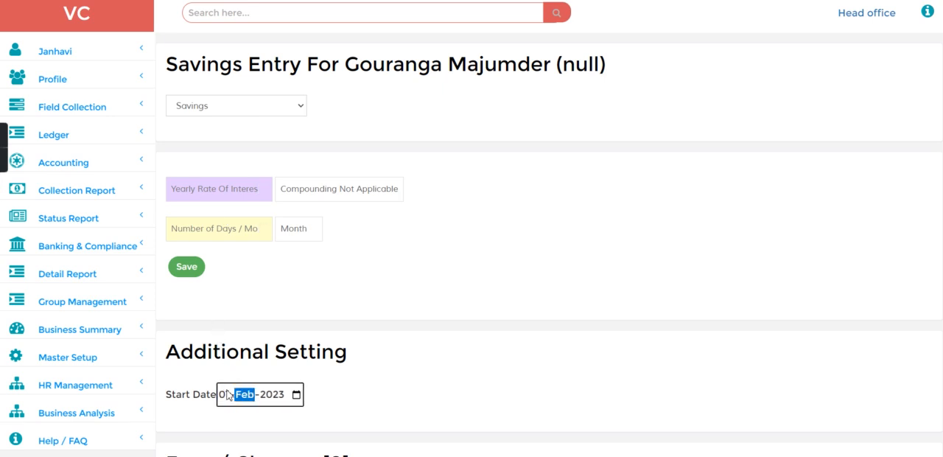
left_click(198, 270)
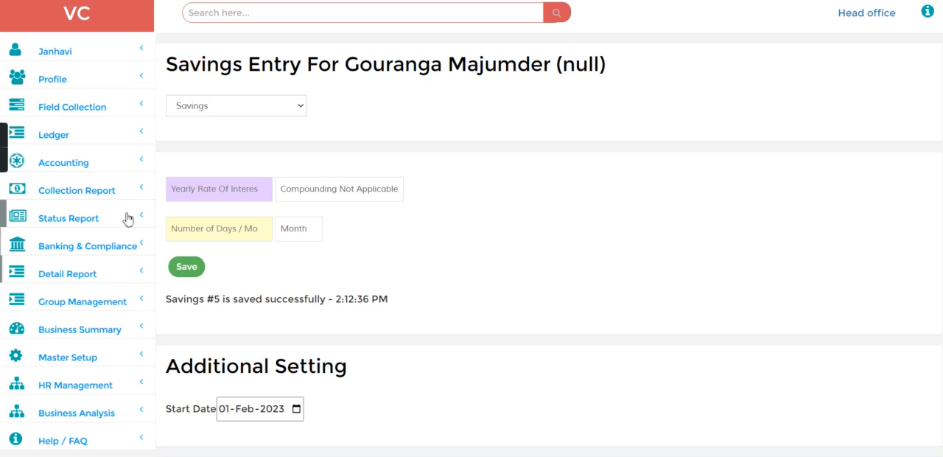
Look up the new savings account by its deposit number and check its deposited and withdrawn amounts
left_click(224, 18)
type("d-5")
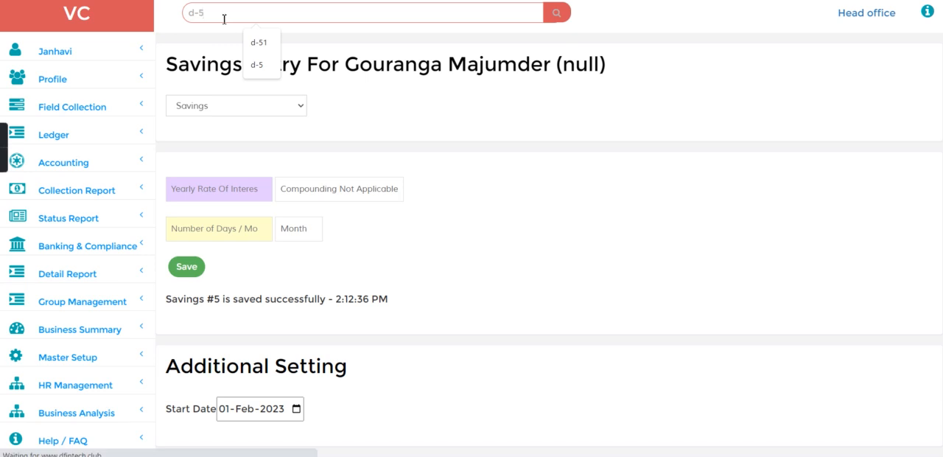
key("Return")
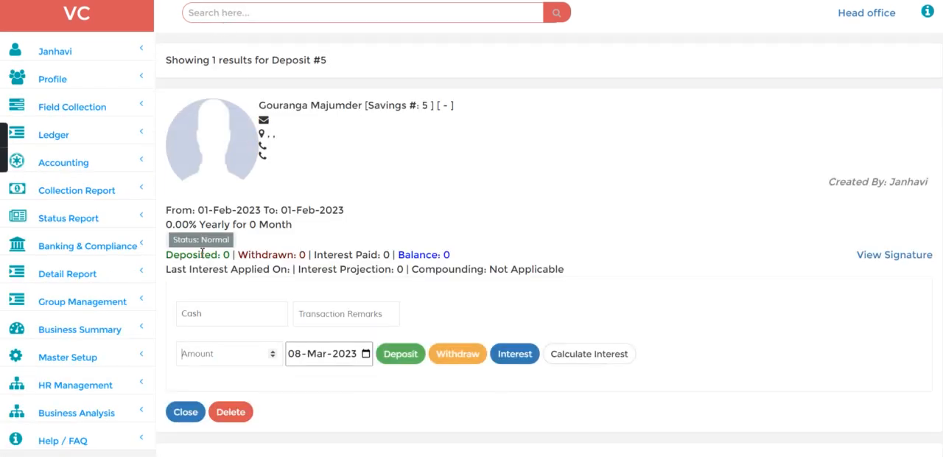
left_click_drag(169, 259, 313, 258)
left_click(336, 244)
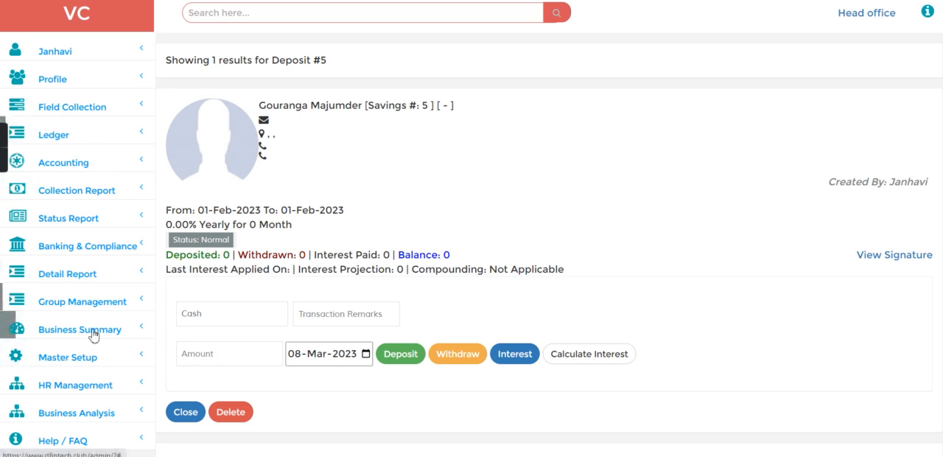
Open the Salary Pay form and load the employee's salary for February 2023
left_click(79, 384)
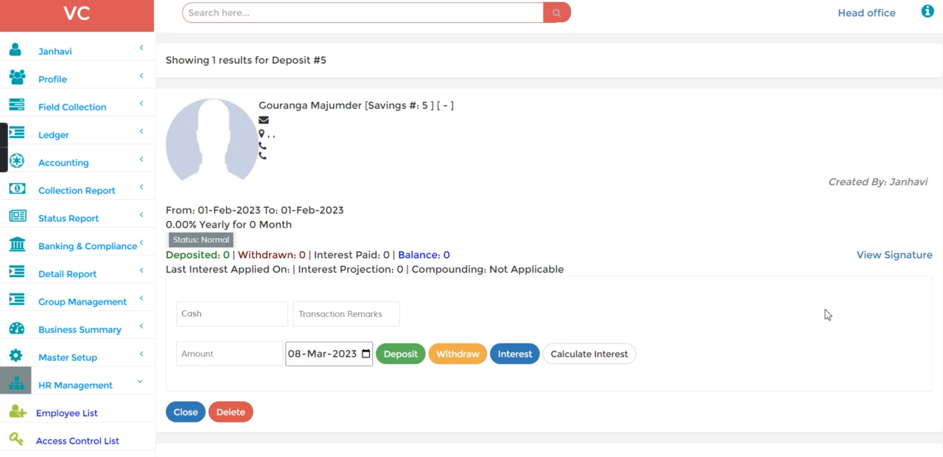
scroll(769, 312, "down", 5)
left_click(63, 64)
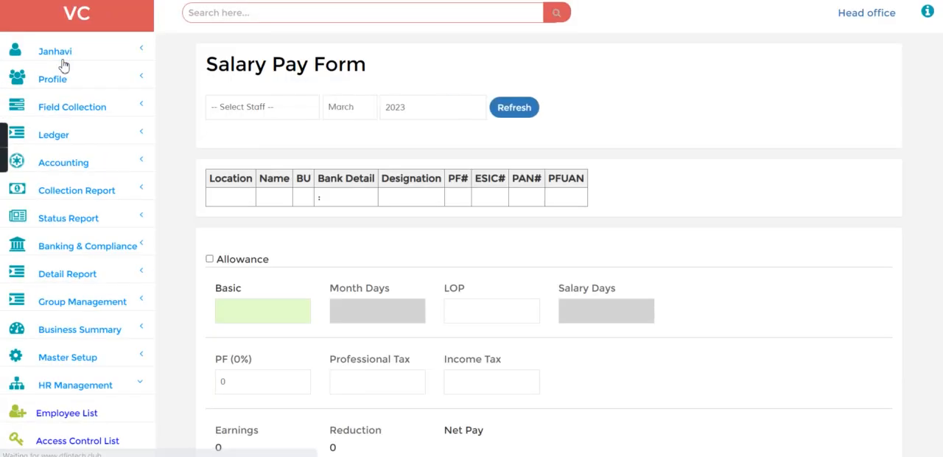
left_click(270, 112)
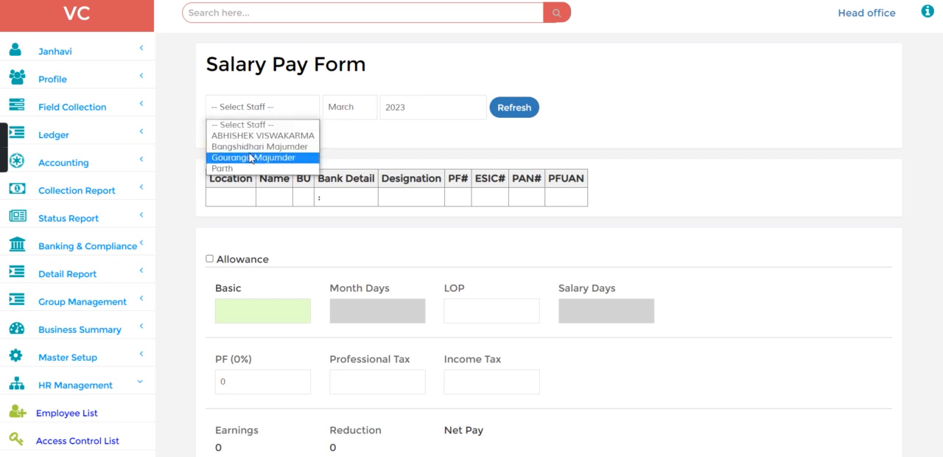
left_click(251, 158)
left_click(339, 111)
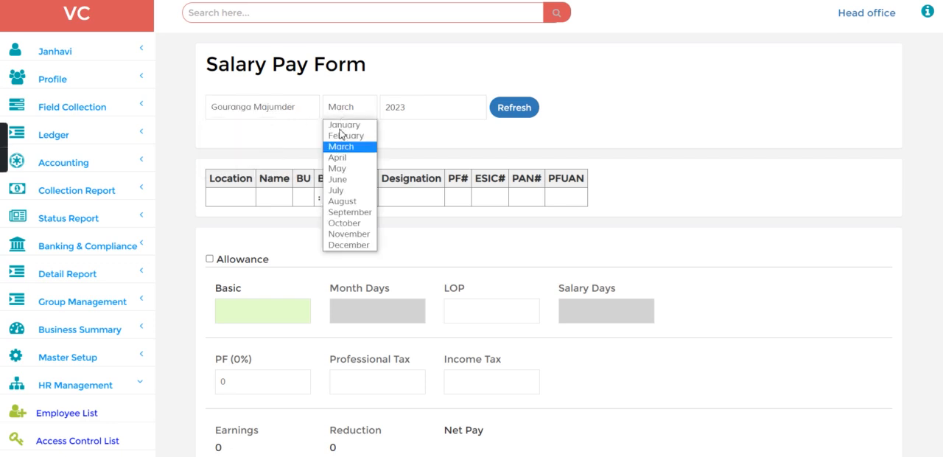
left_click(342, 136)
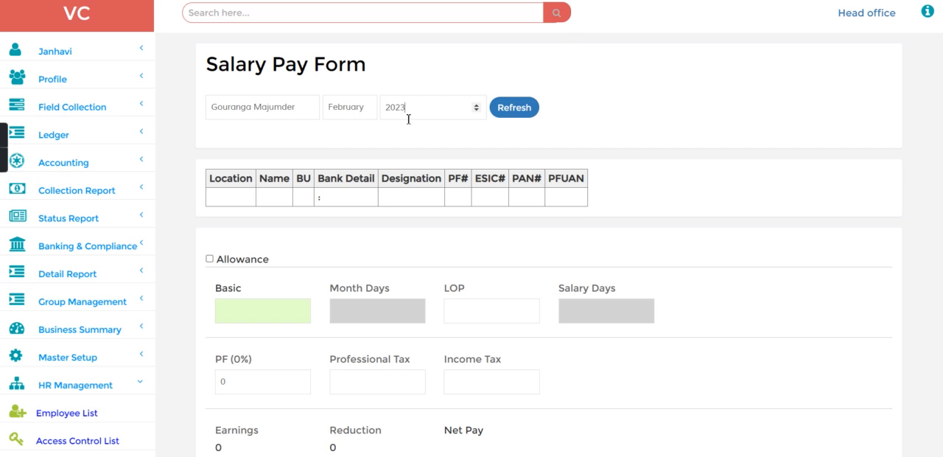
left_click(504, 113)
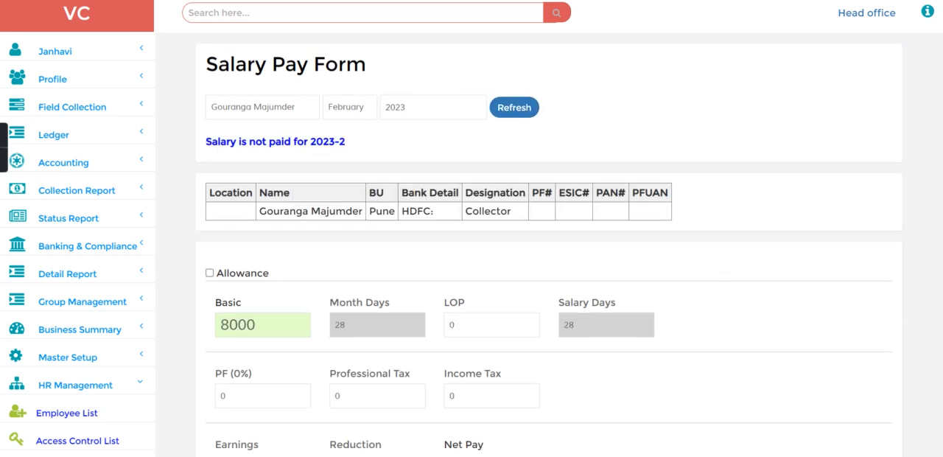
Review the employee's earnings and net pay, and briefly show the allowance breakdown
scroll(549, 295, "down", 4)
left_click_drag(213, 145, 251, 148)
left_click(250, 147)
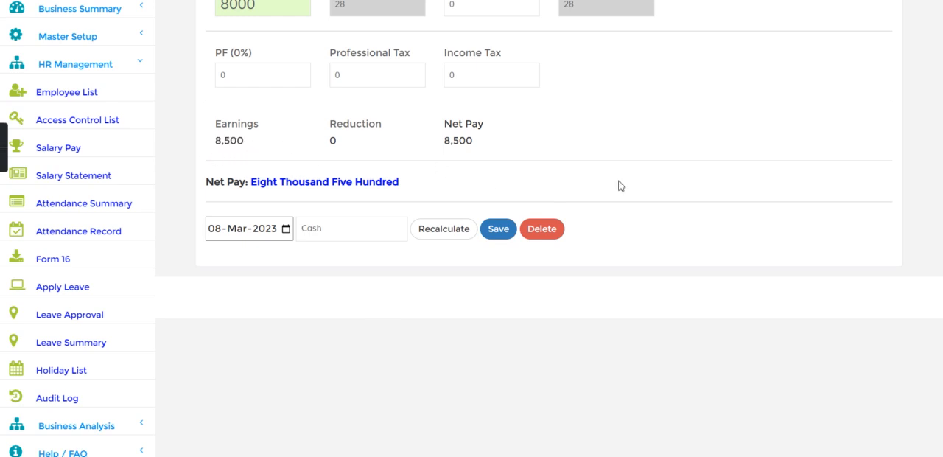
scroll(825, 125, "up", 5)
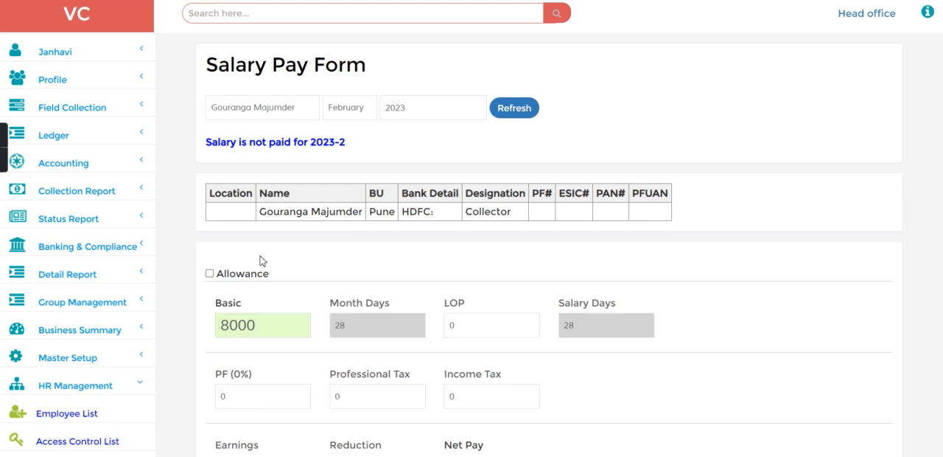
left_click(209, 273)
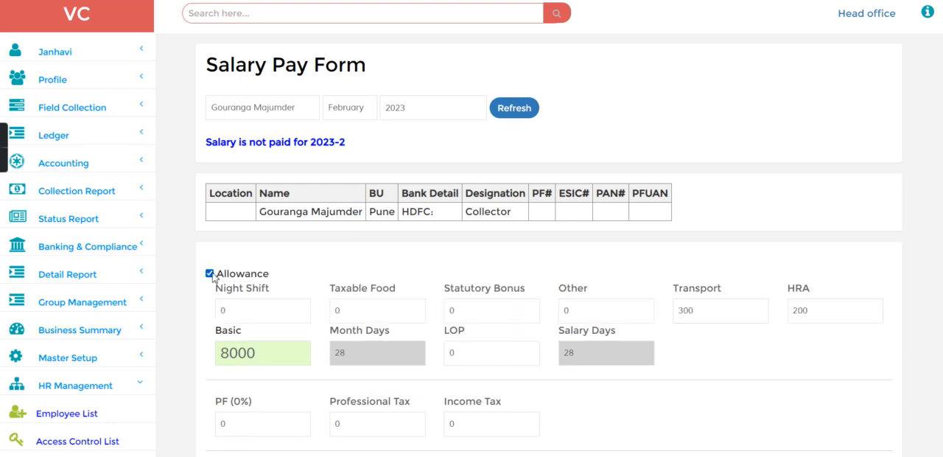
left_click(210, 273)
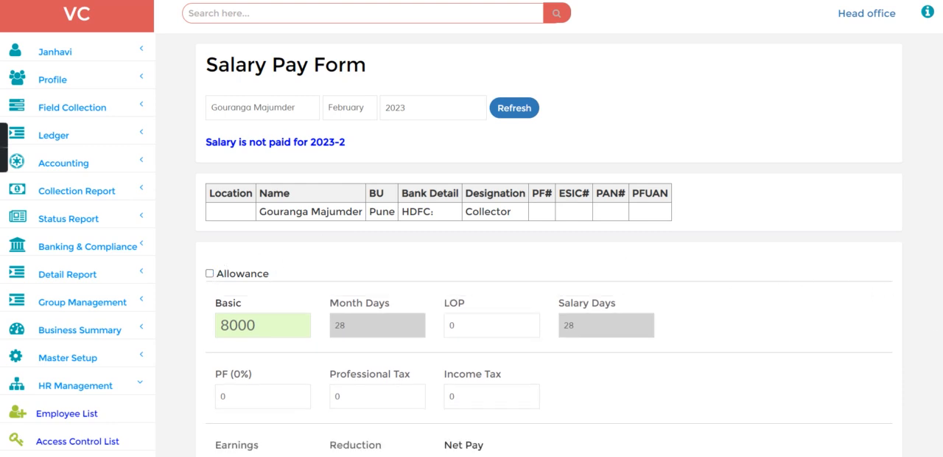
Set the salary payment mode to Savings Account Transfer with reference number 234 and save the payment dated 08-Mar-2023
scroll(330, 225, "down", 4)
left_click(323, 226)
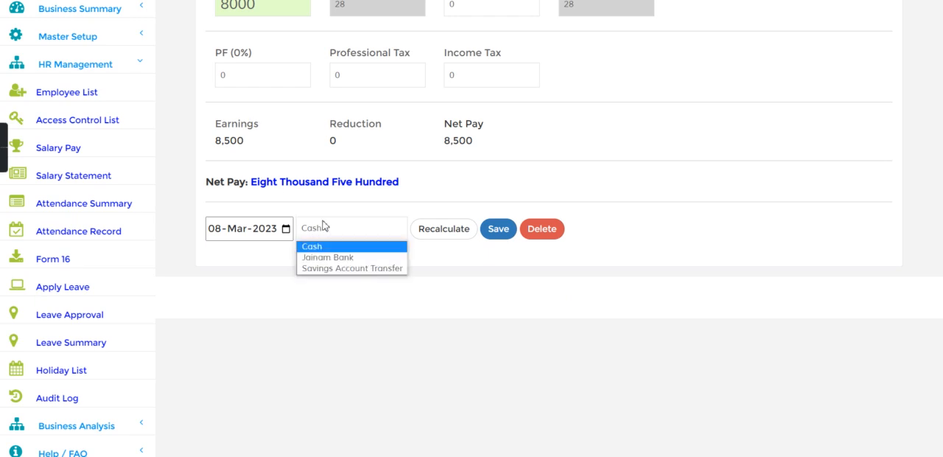
left_click(323, 269)
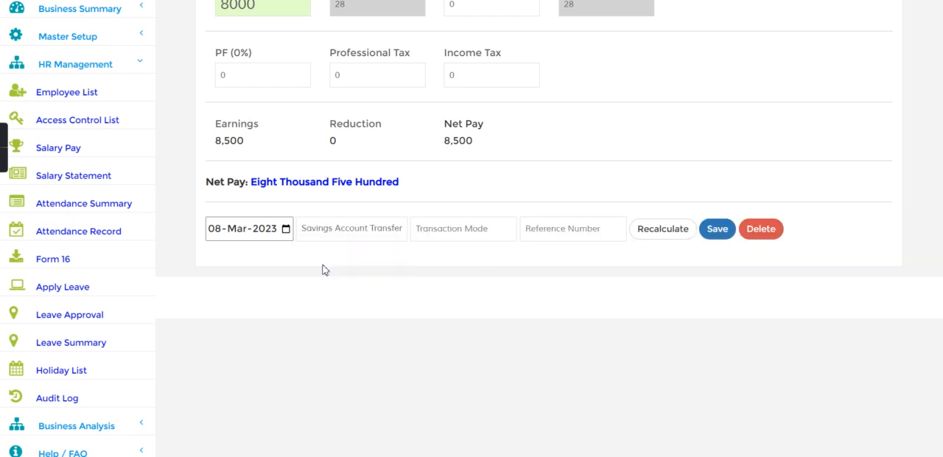
left_click(427, 229)
left_click(539, 237)
left_click(569, 261)
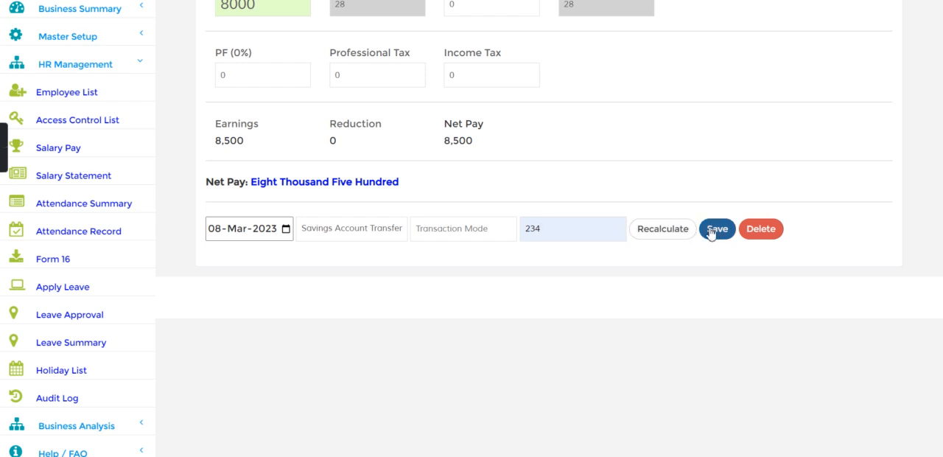
left_click(284, 233)
left_click(546, 301)
left_click(712, 232)
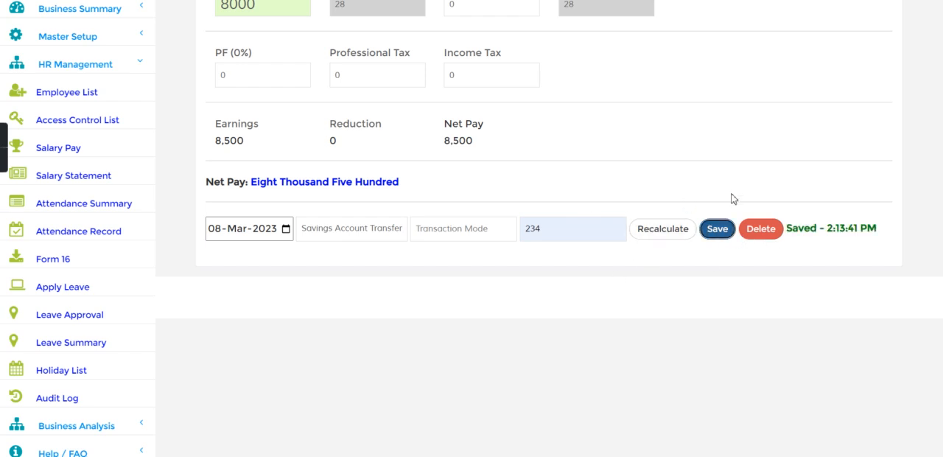
Search for the employee's savings account again by its deposit number and check the account holder's name
scroll(545, 251, "up", 4)
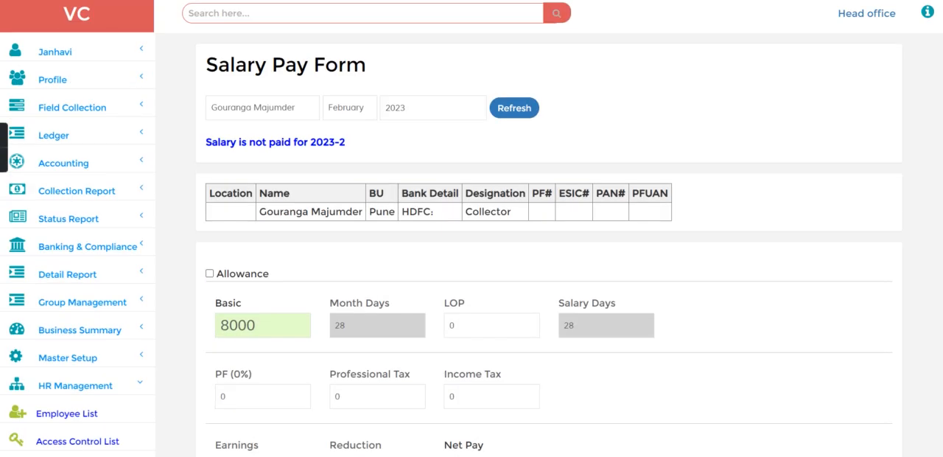
left_click(399, 16)
type("d-5")
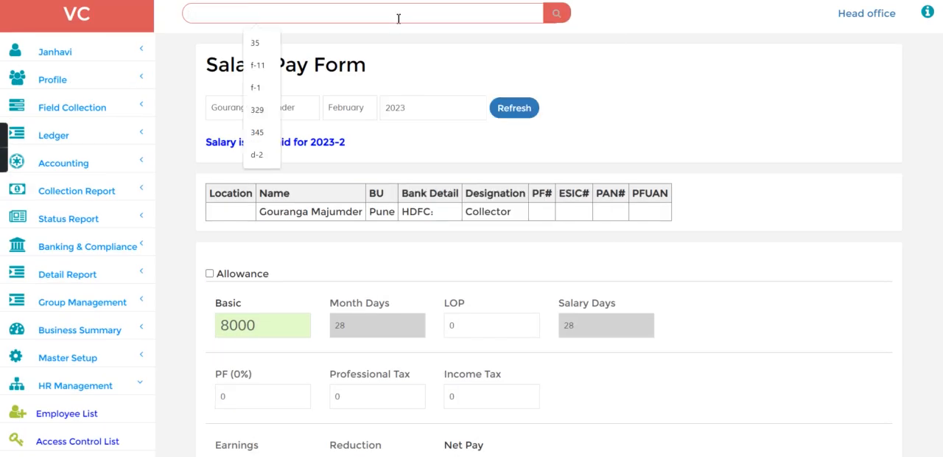
key("Return")
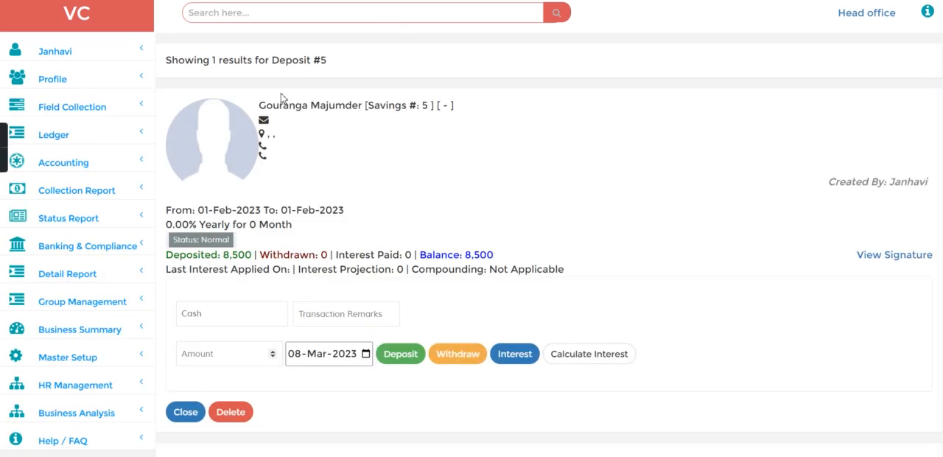
left_click_drag(251, 114, 357, 117)
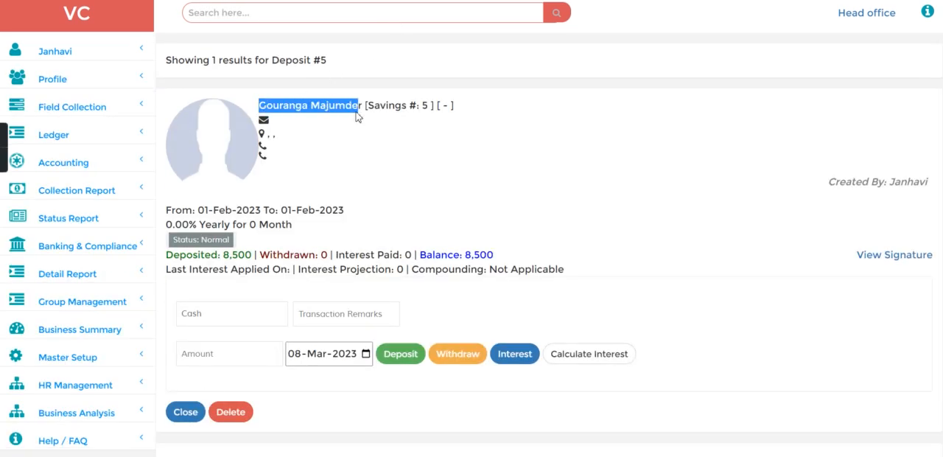
left_click(356, 117)
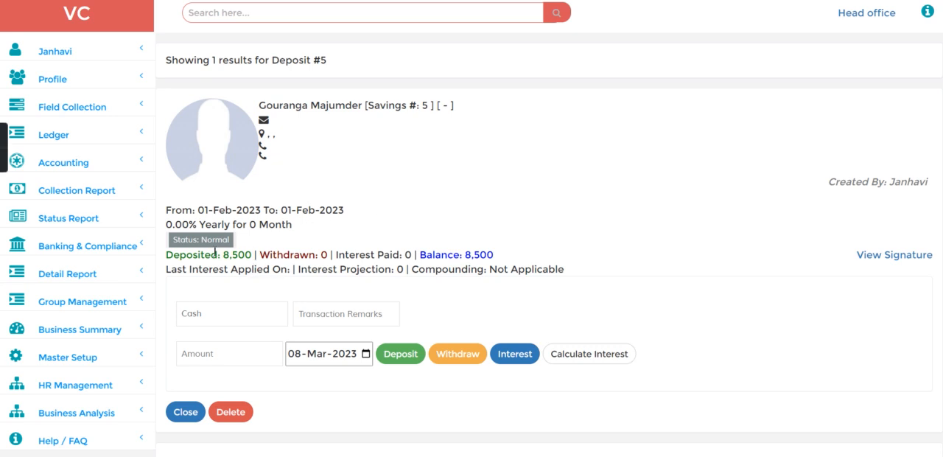
Check the savings account's deposited amount and balance, and display its Transaction statement
left_click_drag(219, 257, 256, 260)
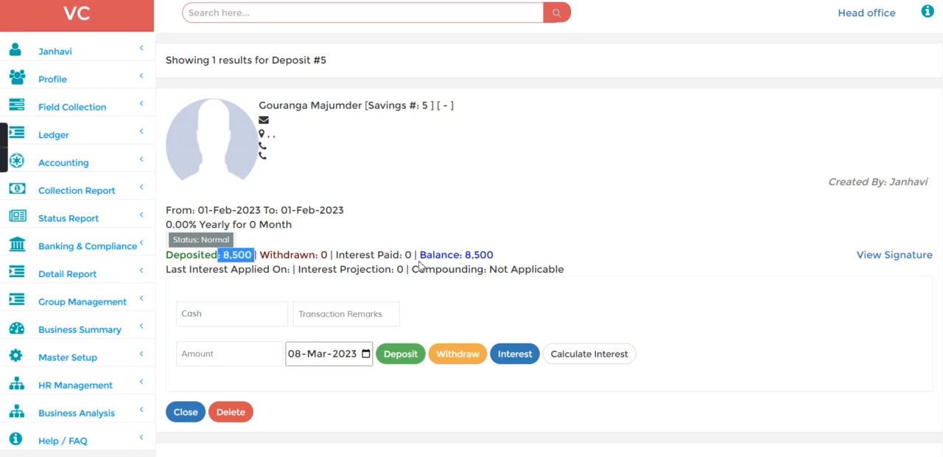
left_click_drag(451, 252, 518, 257)
left_click(518, 257)
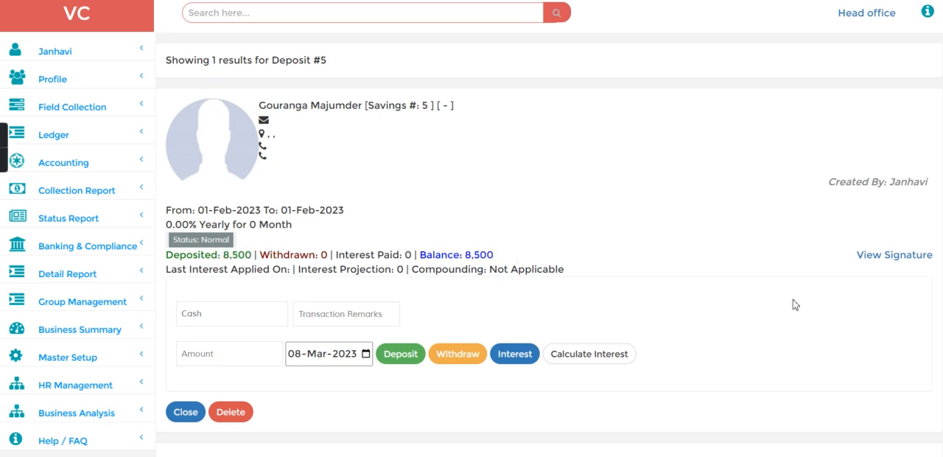
scroll(518, 302, "down", 5)
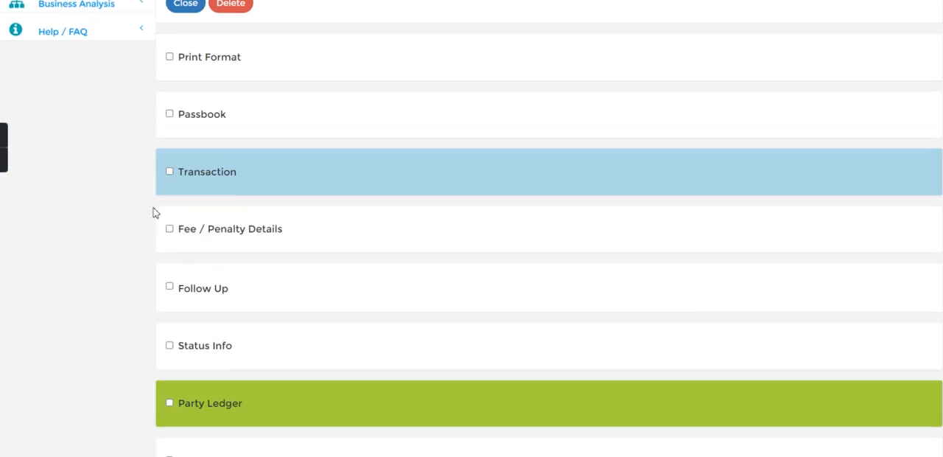
left_click(170, 172)
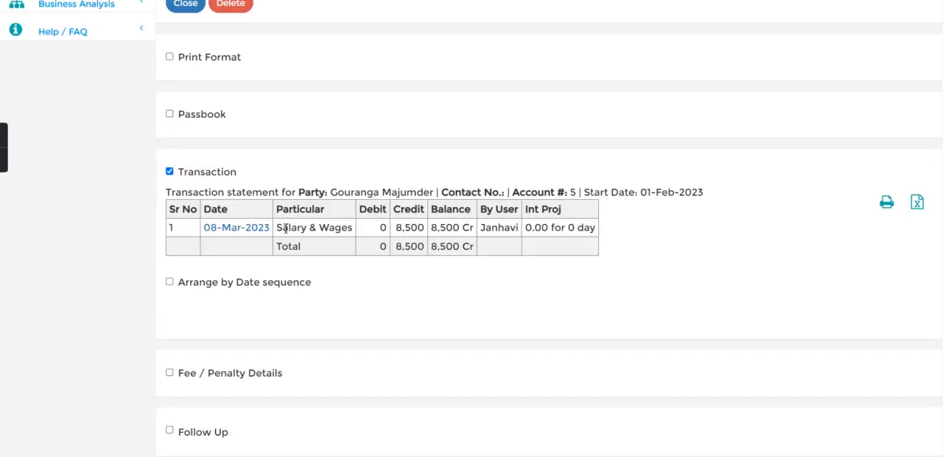
Check the Salary & Wages entry in the savings account's transaction statement, and open the HR Salary Statement report
left_click_drag(283, 229, 340, 229)
left_click(362, 234)
scroll(883, 144, "up", 5)
left_click(67, 382)
scroll(68, 380, "down", 1)
scroll(68, 380, "down", 3)
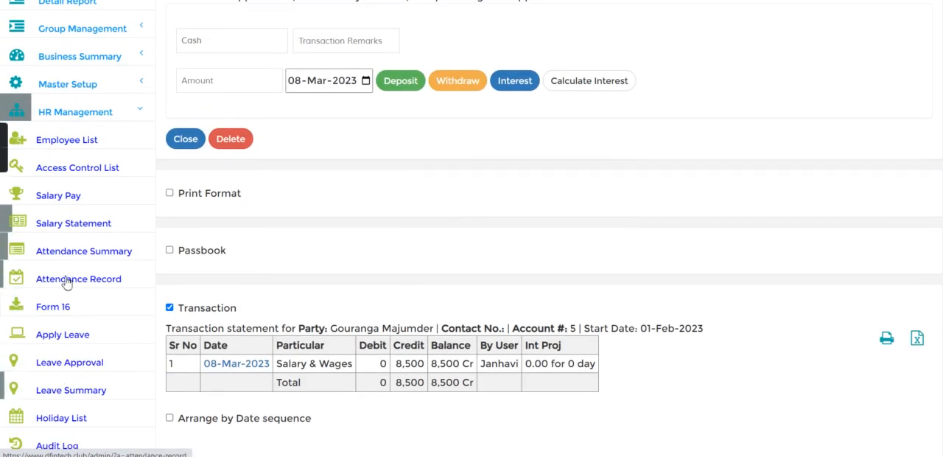
left_click(74, 215)
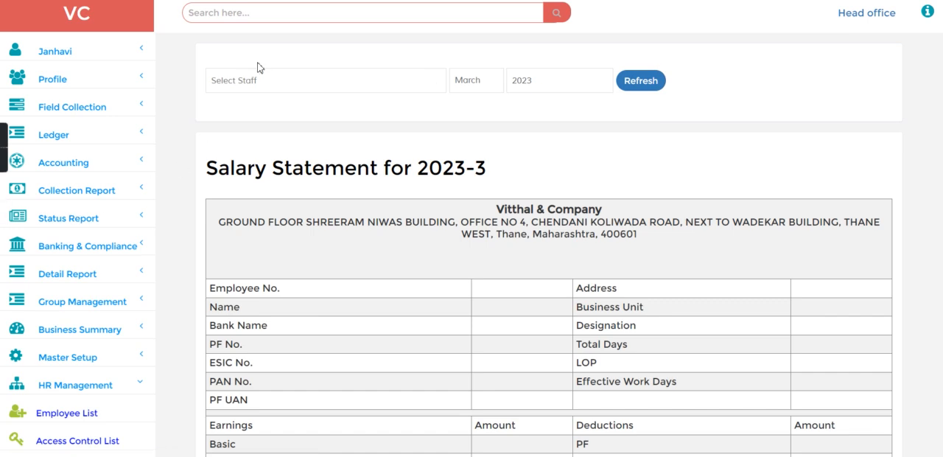
Display the employee's salary statement for February 2023 and review the earnings, deductions and net pay
left_click(258, 82)
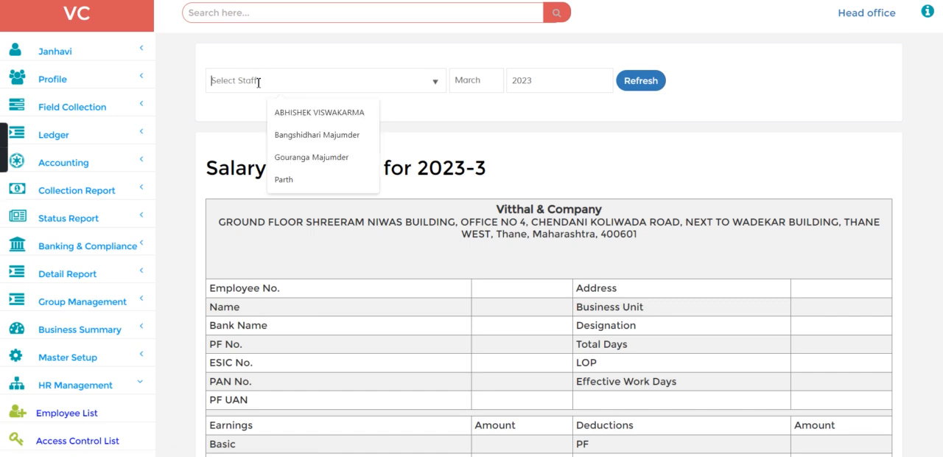
left_click(301, 159)
left_click(476, 82)
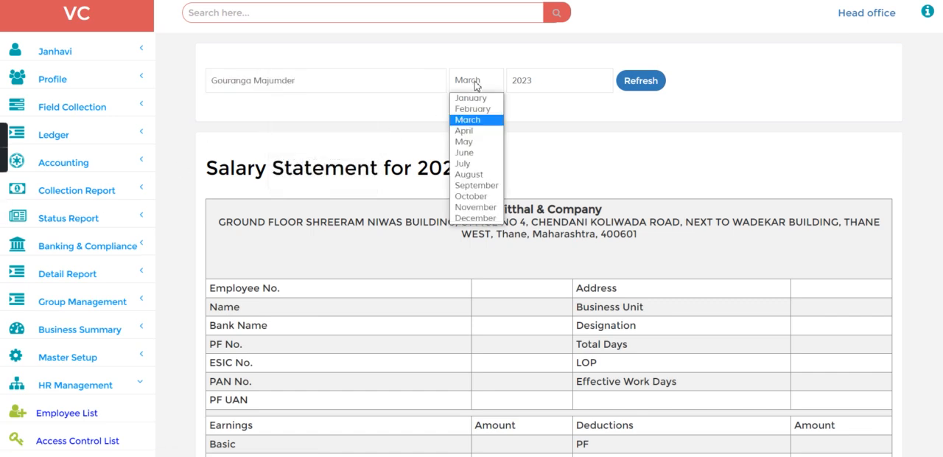
left_click(477, 110)
left_click(646, 85)
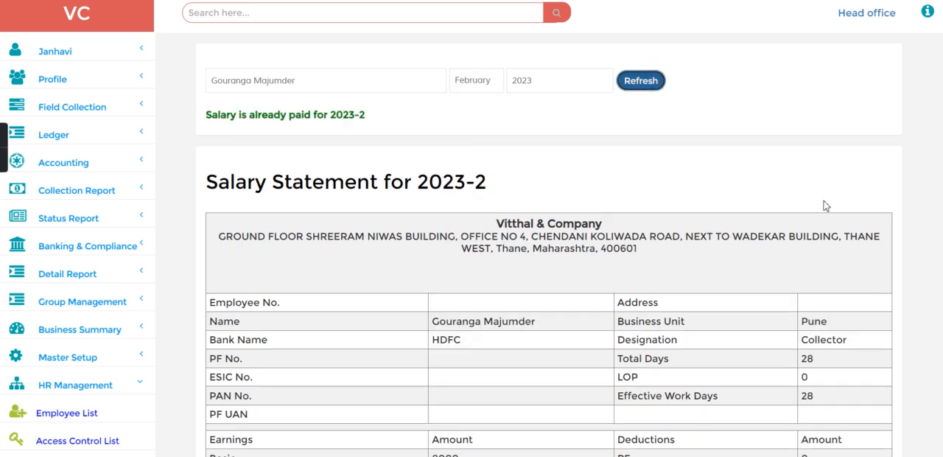
scroll(472, 229, "down", 5)
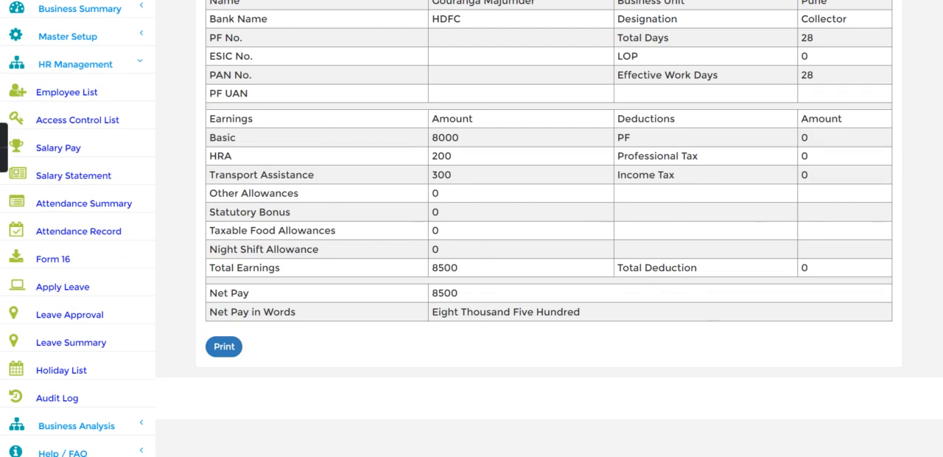
scroll(472, 228, "up", 5)
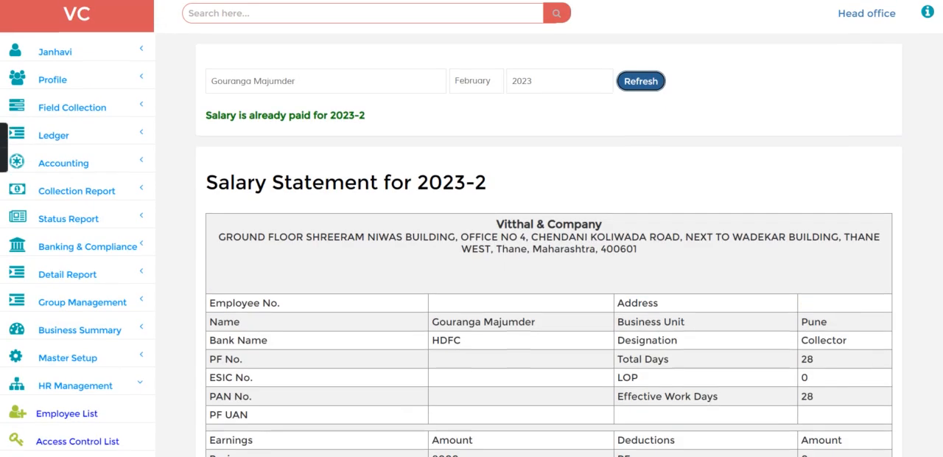
Preview the salary statement for printing, look at the print destination setting, and close the preview without saving
left_click(80, 62)
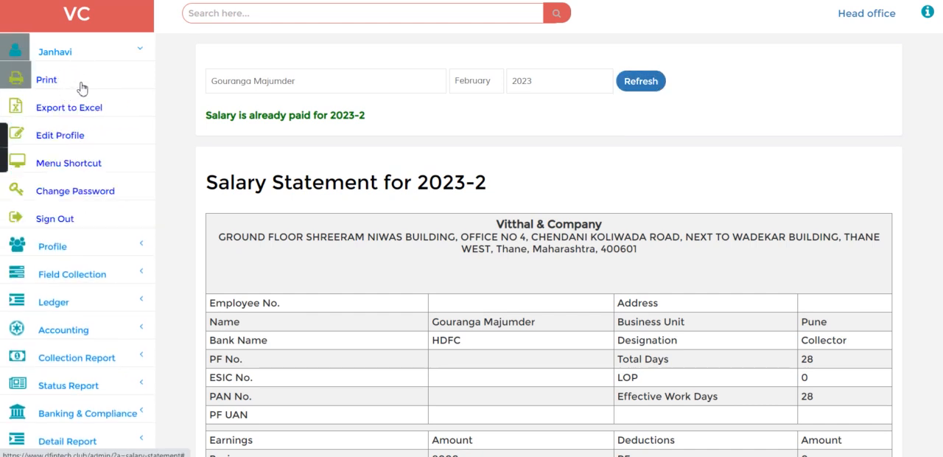
left_click(82, 89)
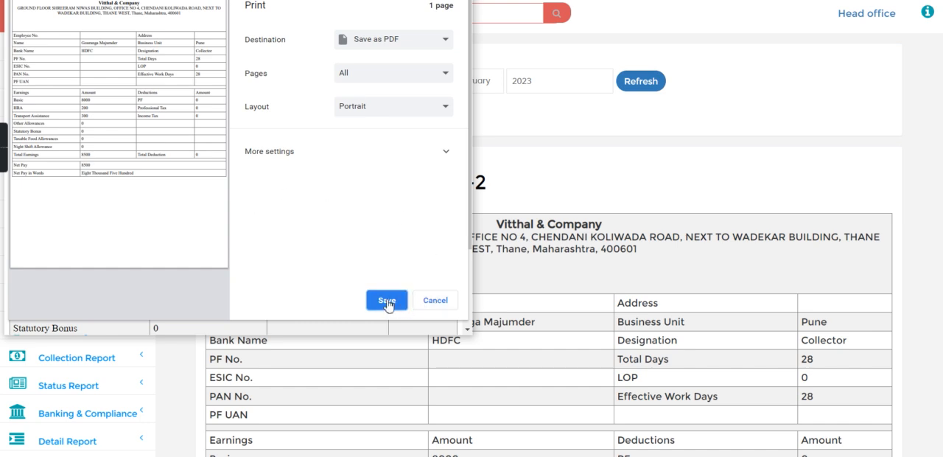
left_click(381, 42)
left_click(381, 43)
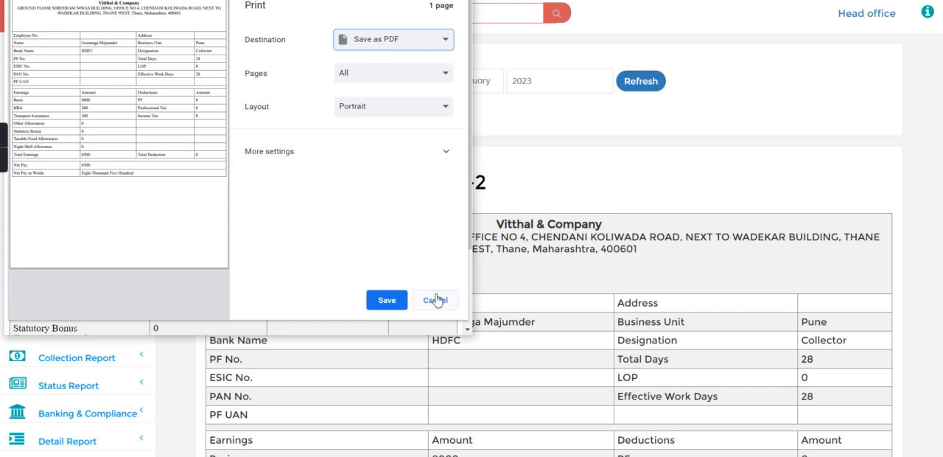
left_click(435, 299)
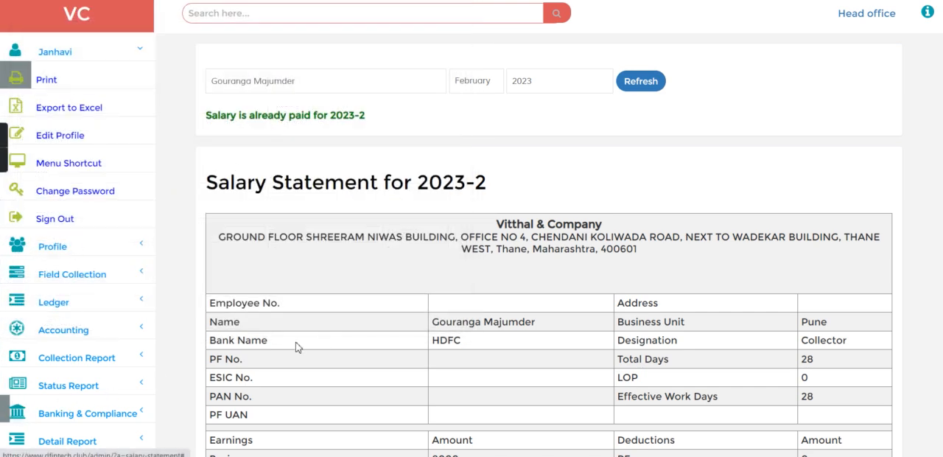
Generate the account statement for the Savings Account Transfer ledger for 08-Mar-2023
scroll(617, 339, "down", 4)
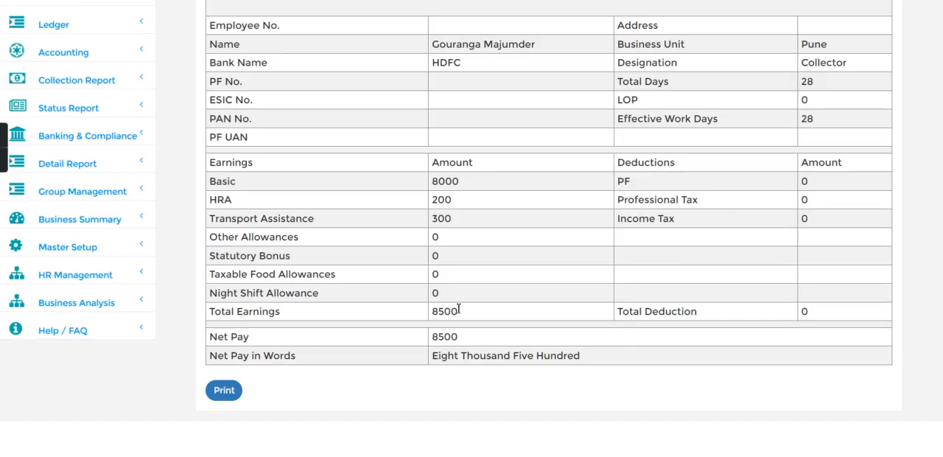
left_click(115, 209)
scroll(36, 264, "down", 2)
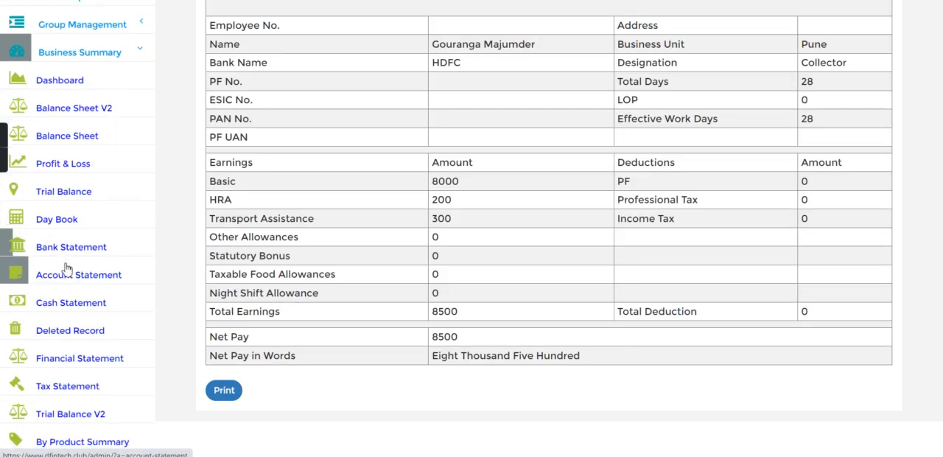
left_click(67, 269)
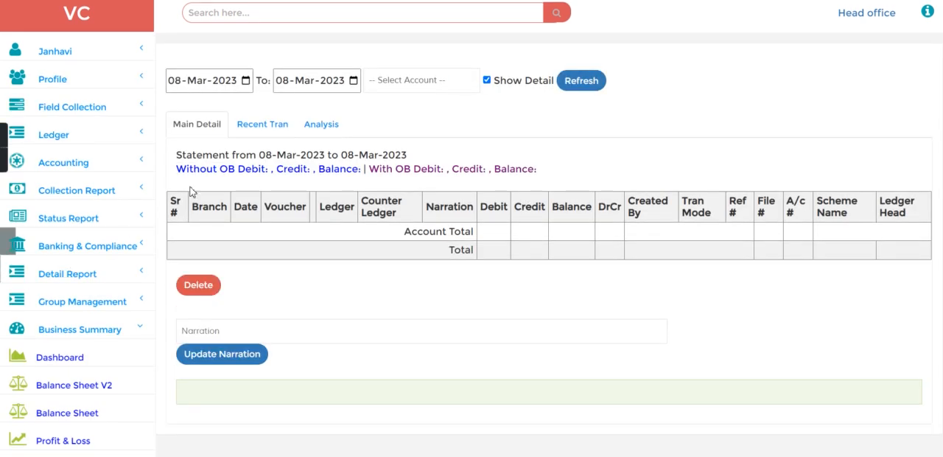
left_click(397, 87)
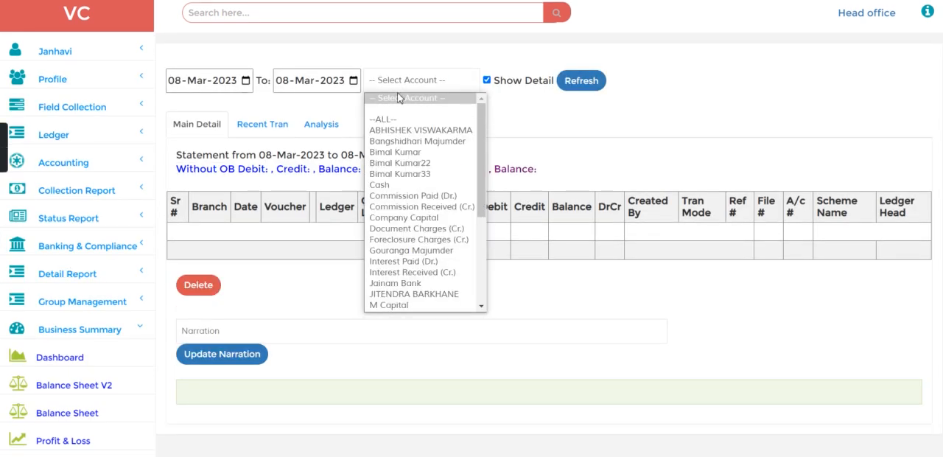
left_click(399, 141)
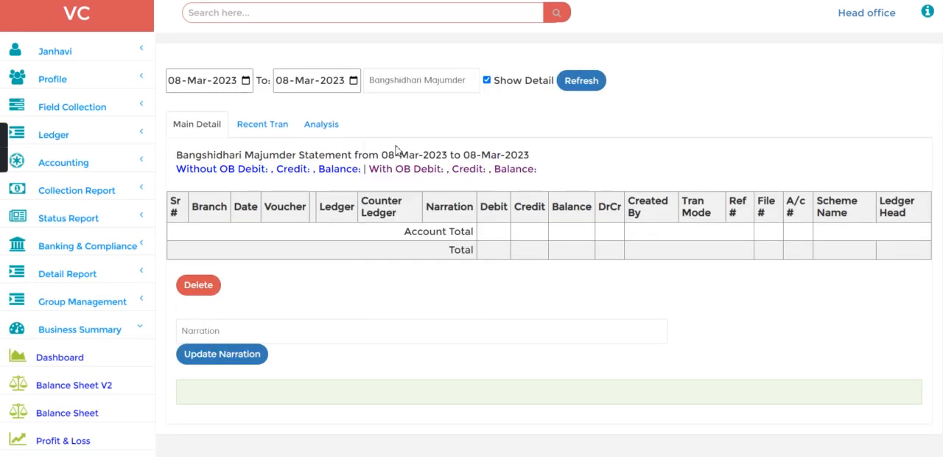
left_click(417, 86)
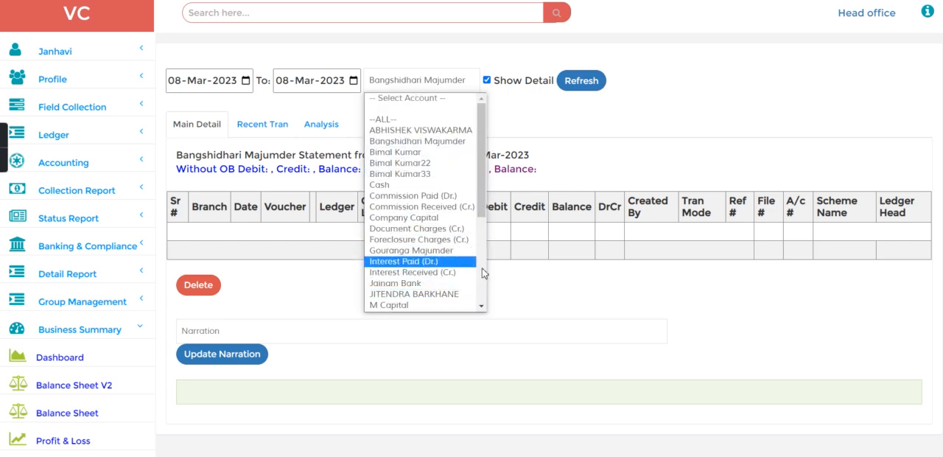
scroll(482, 274, "down", 5)
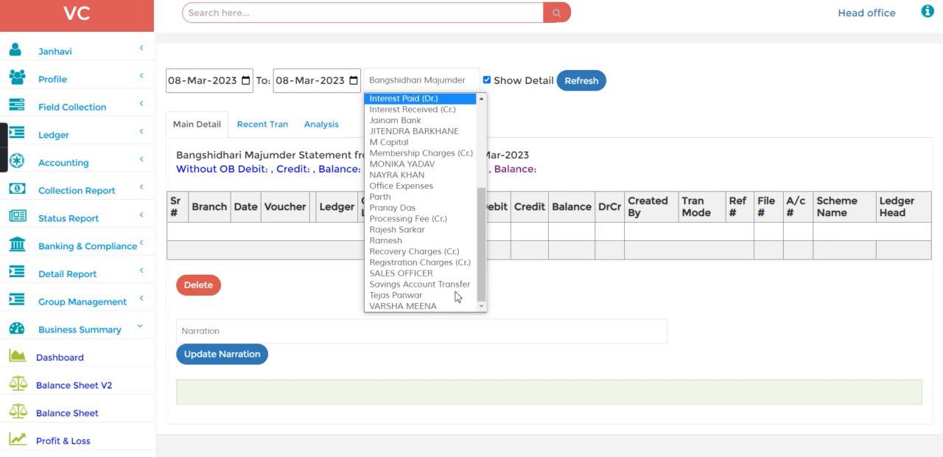
left_click(417, 286)
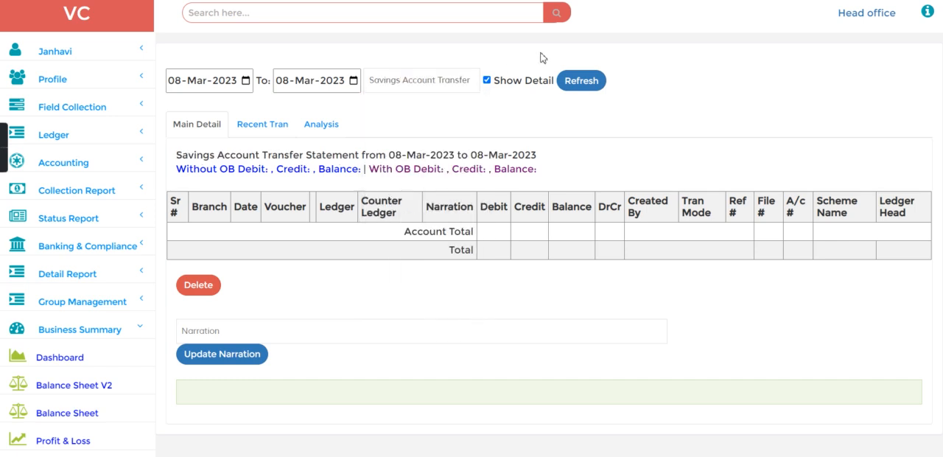
left_click(576, 86)
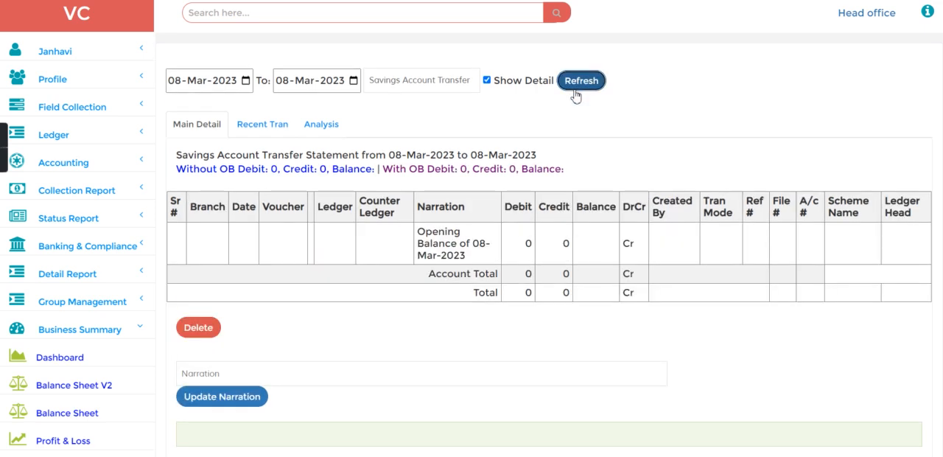
Generate the account statement for the employee's own ledger for 08-Mar-2023
left_click(443, 88)
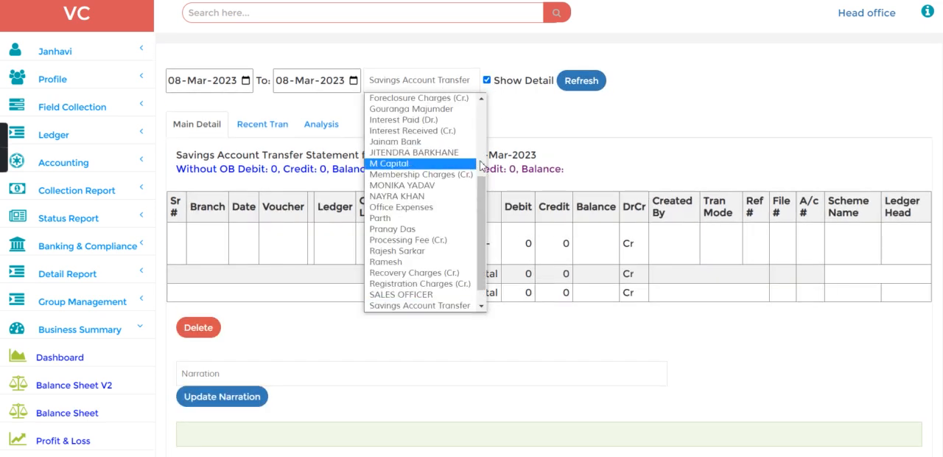
left_click(462, 109)
left_click(579, 88)
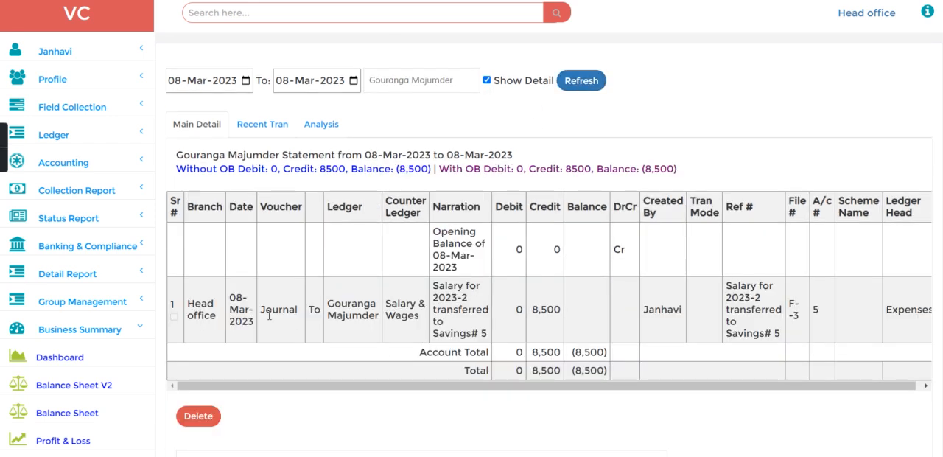
Check the salary journal entry's ledger, counter ledger, credit amount and narration, and return to the home page
left_click_drag(335, 304, 387, 320)
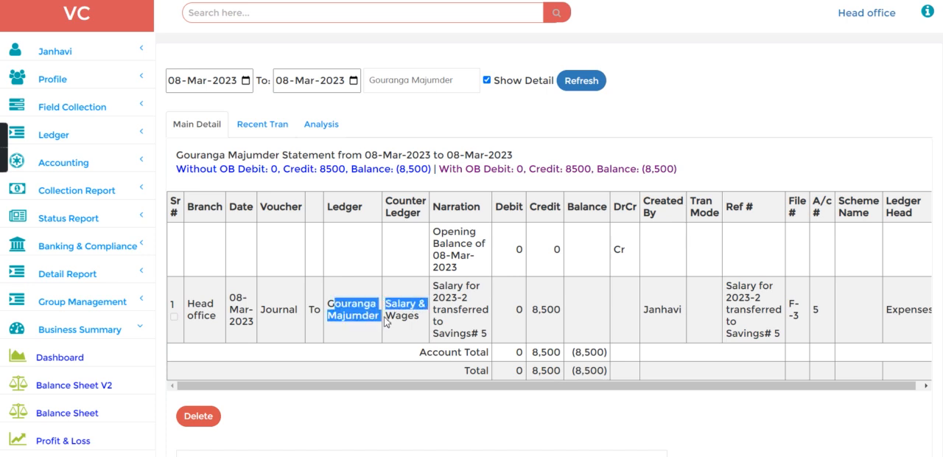
left_click(388, 318)
left_click_drag(529, 317, 556, 321)
left_click(557, 321)
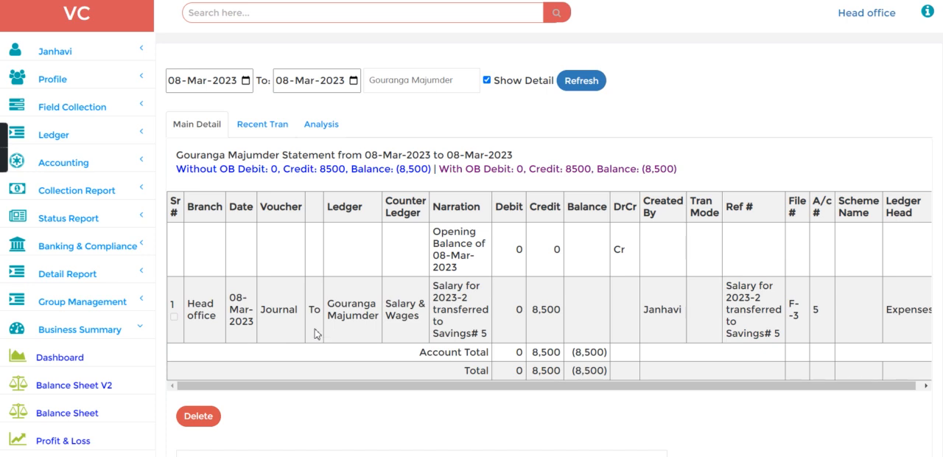
left_click_drag(326, 310, 370, 331)
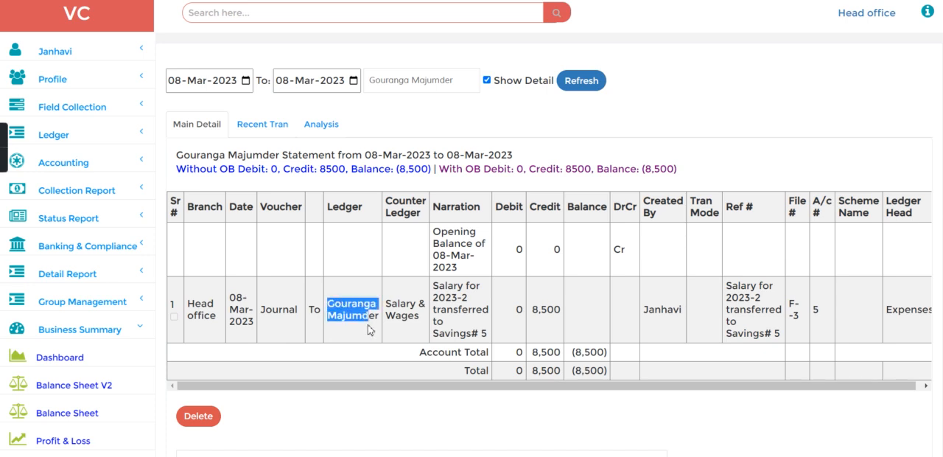
left_click_drag(438, 333, 492, 345)
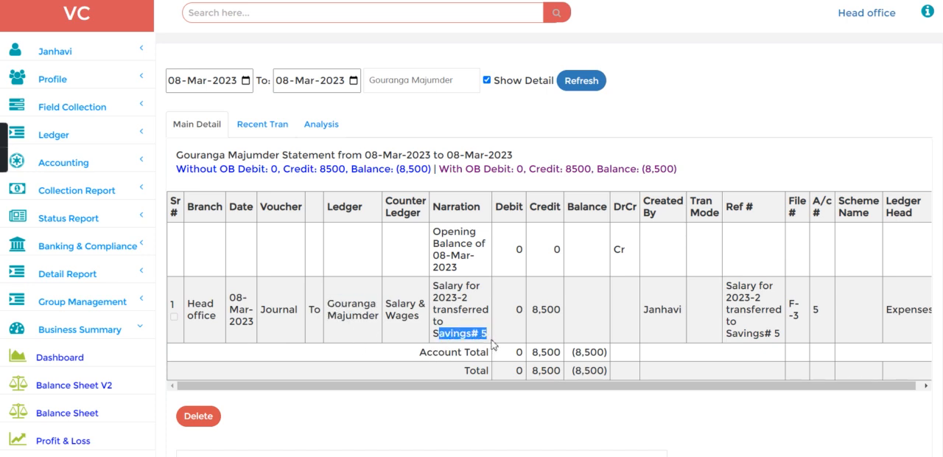
left_click(112, 26)
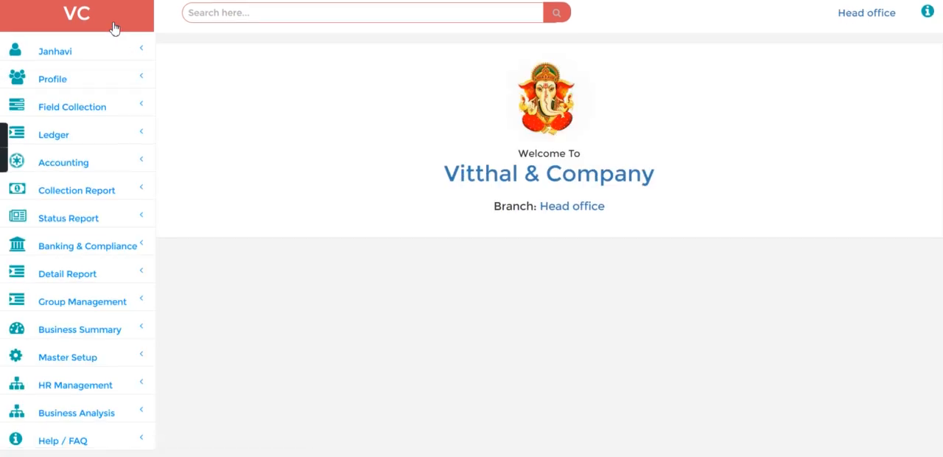